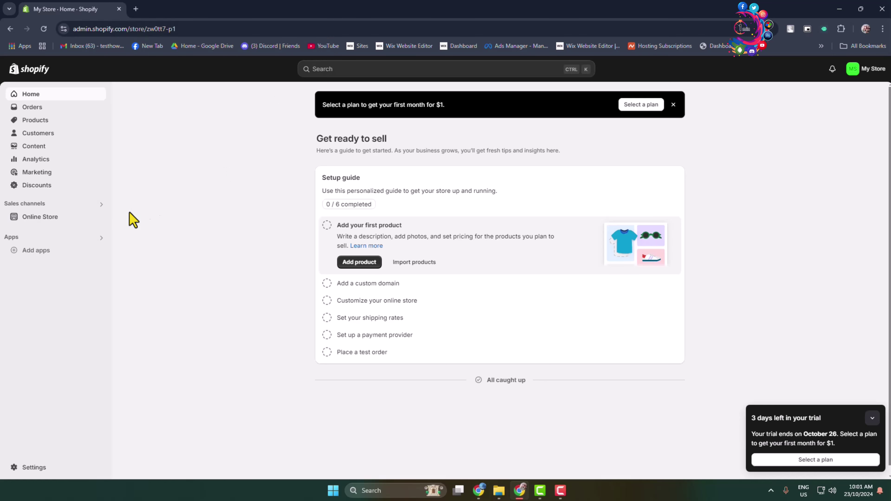
- Open the 'Picked for you' recommended apps window from Add apps in the admin sidebar
{"action": "left_click", "coordinate": [36, 250]}
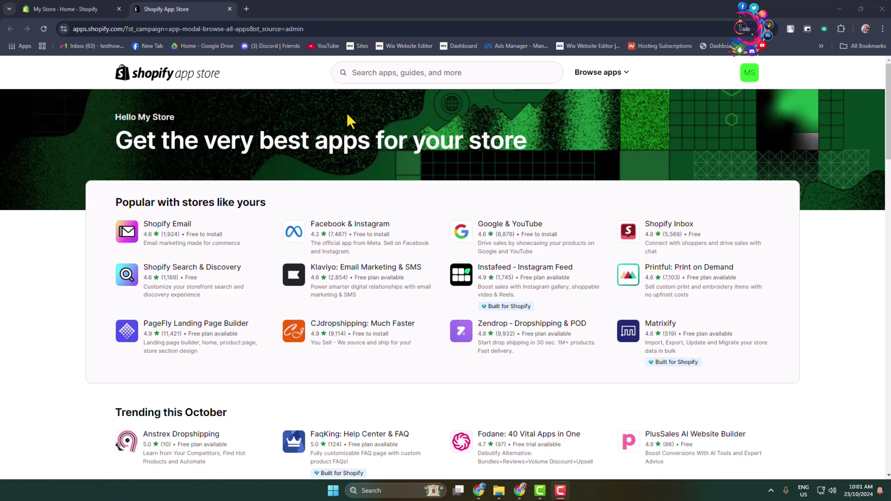
- Search the App Store for 'digital downloads by shopify' and open the Digital Downloads listing
{"action": "left_click", "coordinate": [375, 75]}
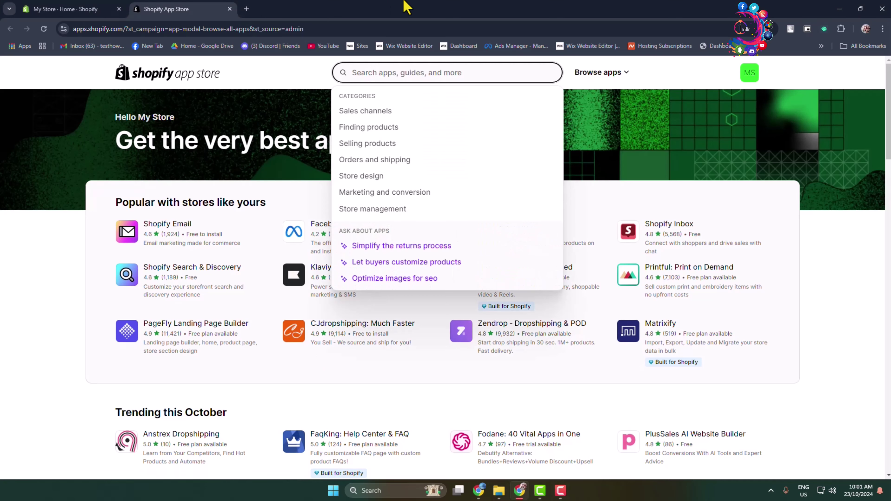
{"action": "type", "text": "digital downloads"}
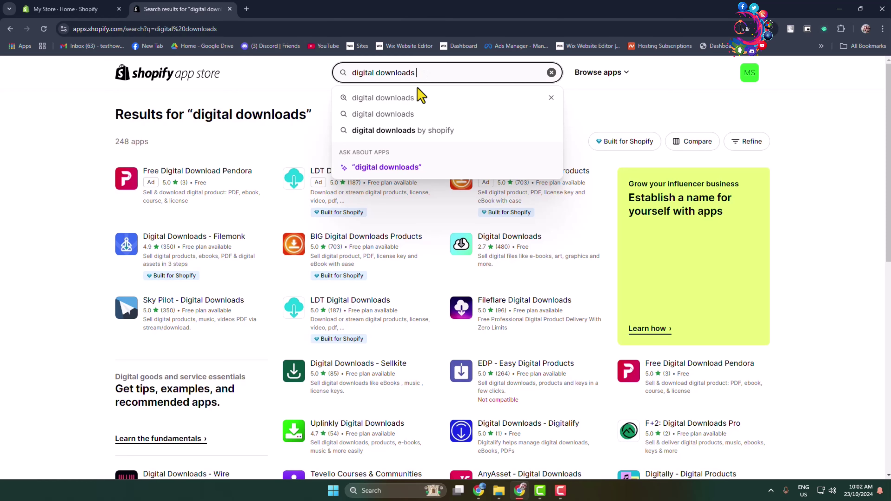
{"action": "left_click", "coordinate": [414, 131]}
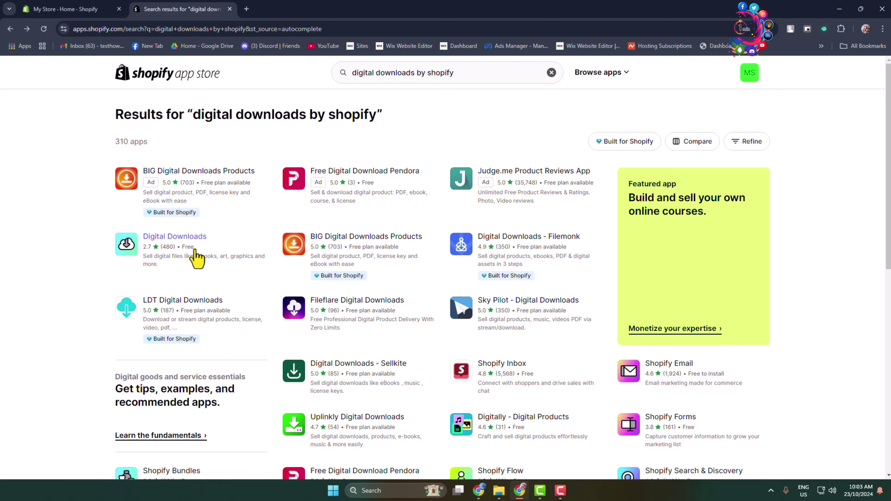
{"action": "left_click", "coordinate": [150, 241]}
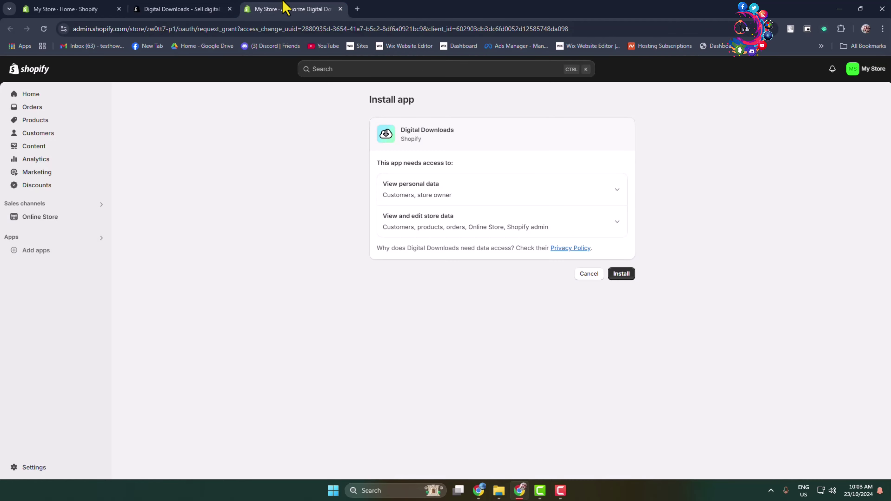
- Install the Digital Downloads app and go to the still-empty Products page
{"action": "left_click", "coordinate": [620, 275]}
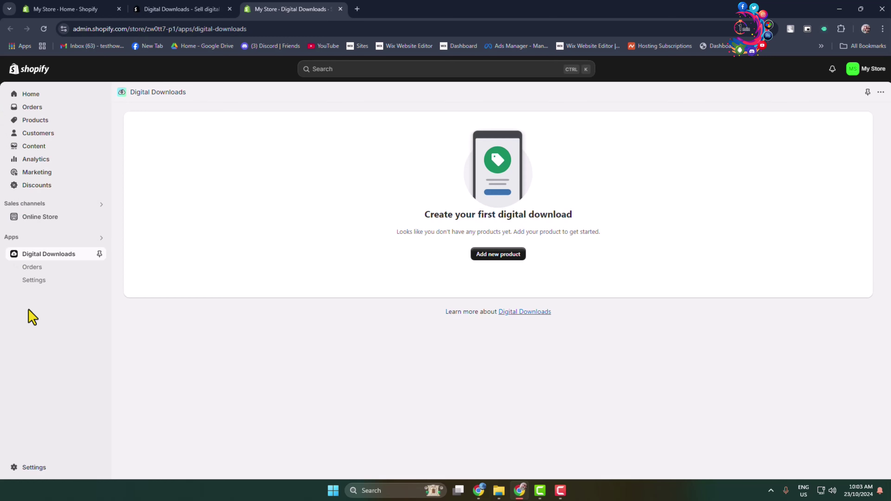
{"action": "left_click", "coordinate": [32, 121]}
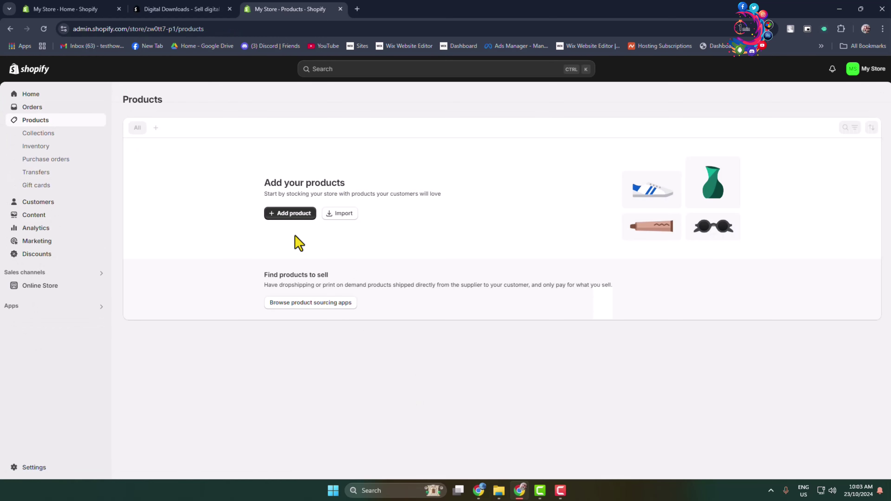
- Create a new product with the pasted Finishing Machine book title and two-paragraph description
{"action": "left_click", "coordinate": [289, 214]}
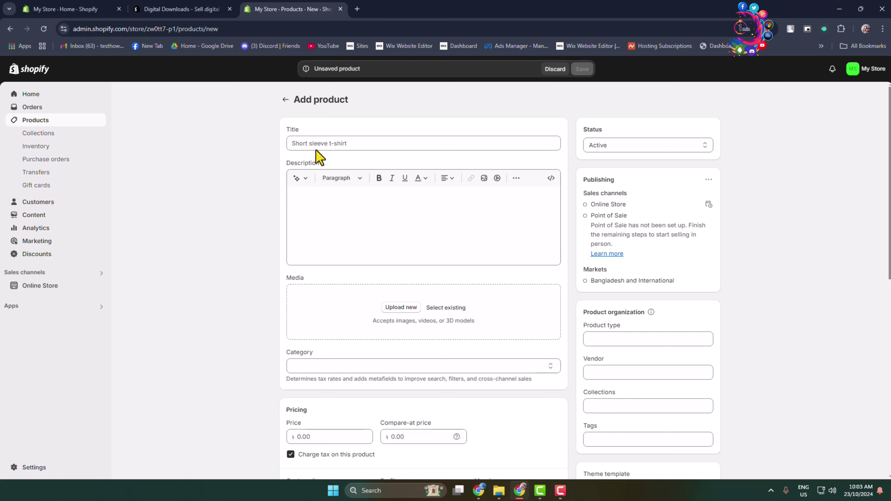
{"action": "left_click", "coordinate": [312, 143]}
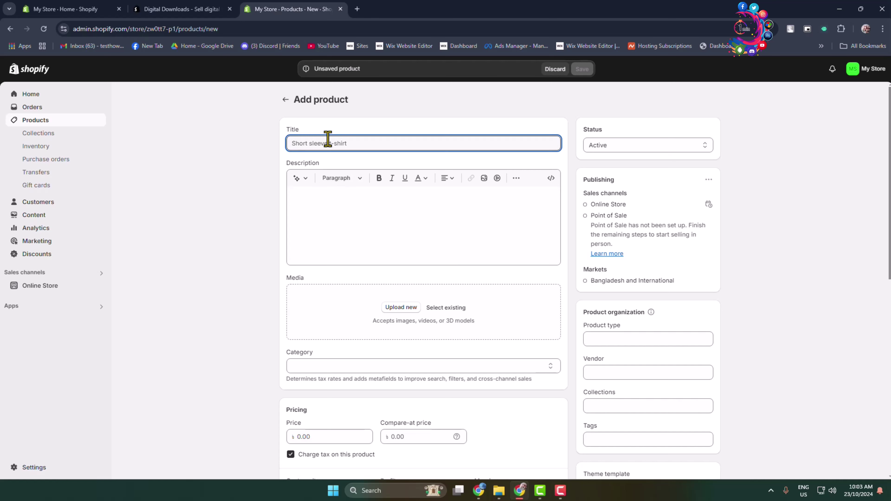
{"action": "key", "text": "ctrl+v"}
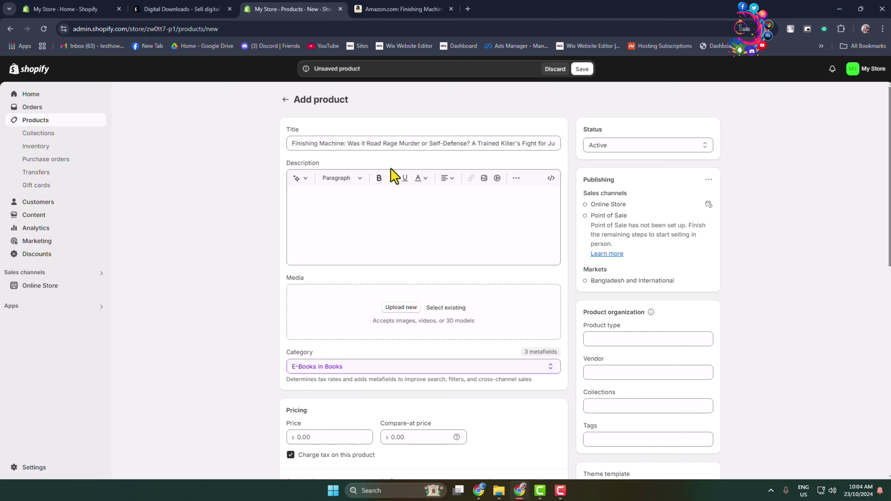
{"action": "left_click", "coordinate": [345, 209]}
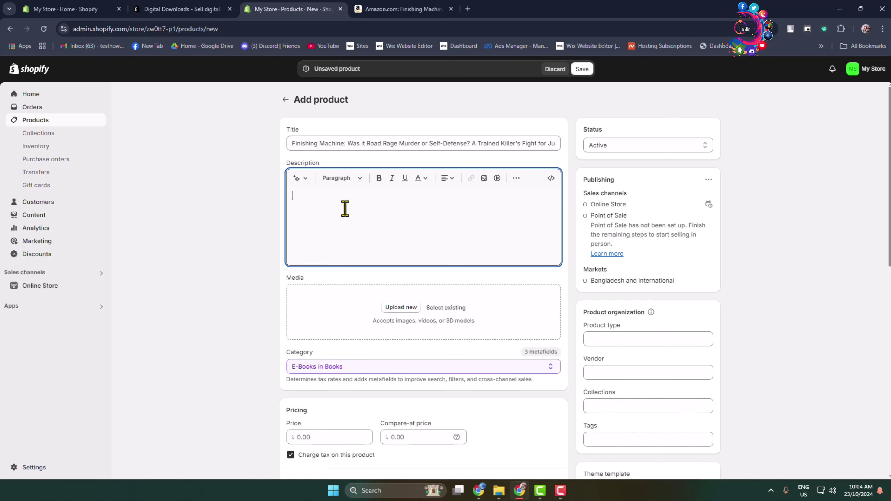
{"action": "type", "text": "The book that was banned by the Oregon Department of Corrections: From Mike Arnold, criminal defense attorney/author: More often than not, a defense attorney's clients are guilty. Gerald Strebendt certainly looked guilty of the January 2014 road rage murder. Marine sniper. Blackwater operative. MMA fighter with a 9-7 win-loss record, including an appearance in UFC 44. Strebendt was a trained killer, in other words, & one who just happened to be known for his hothead tendencies. It didn't help that his truck was a rolling armory that dark night on a rural road in Springfield, Ore., or that the weapon he used to shoot the other unarmed driver wasn't anybody's idea of \"the right gun\" to be carrying around town. It was an AR-15-type rifle, a long, black semiautomatic that the world loves to label a \"military assault rifle.\" Yes, Gerald Strebendt sure looked guilty to me. But he told me he was innocent. He said the other guy rammed Gerald's truck, got out of the car, & began yelling menacingly. That's when Strebendt grabbed his rifle & began retreating with it, repeatedly telling the other driver to stay back. But the guy kept coming. And that's when a single shot rang out & only Strebendt was left standing. So, was it road rage? Self-defense? Some combination of the two?"}
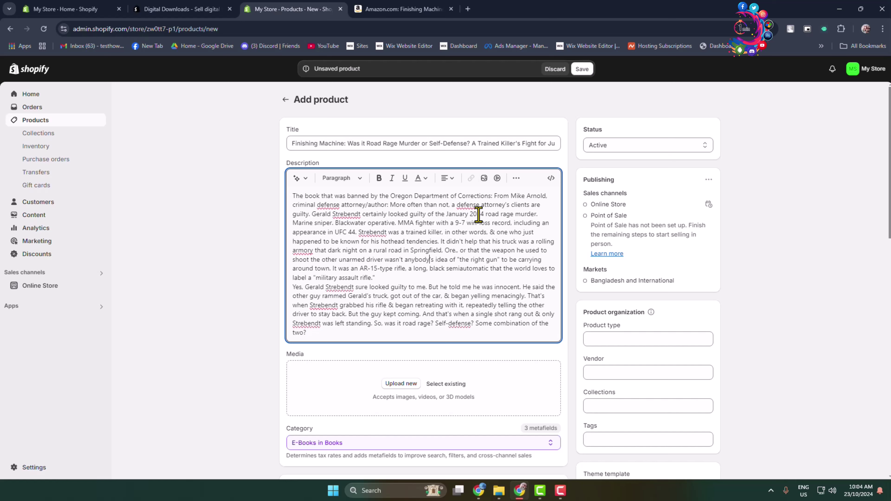
{"action": "scroll", "coordinate": [477, 211], "scroll_direction": "down", "scroll_amount": 6}
{"action": "scroll", "coordinate": [440, 316], "scroll_direction": "up", "scroll_amount": 4}
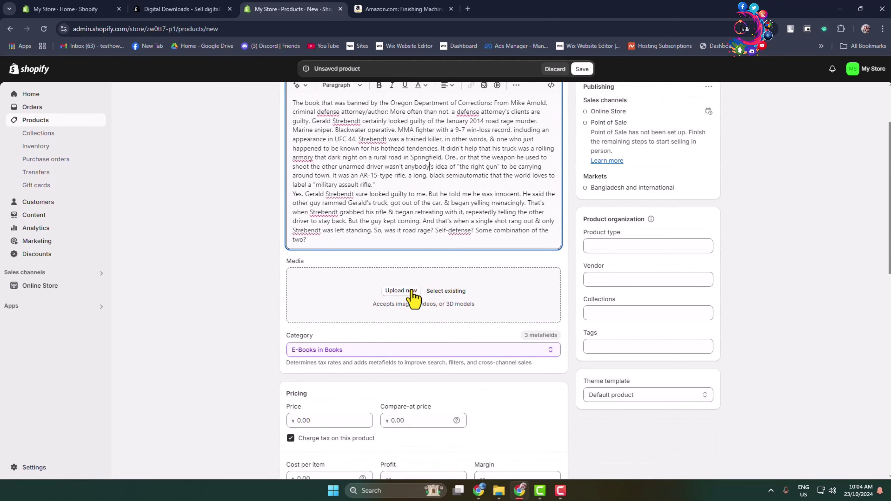
- Upload the Finishing Machine cover image from the Downloads folder as the product media
{"action": "left_click", "coordinate": [400, 292]}
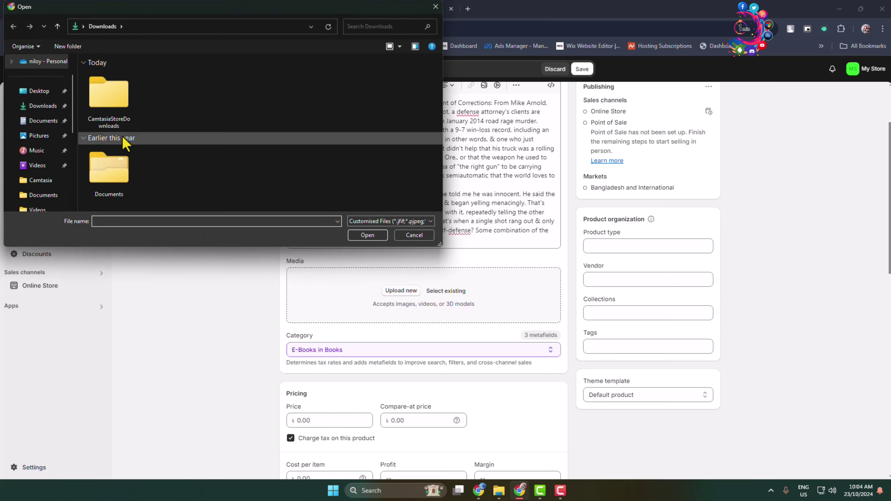
{"action": "scroll", "coordinate": [68, 163], "scroll_direction": "down", "scroll_amount": 5}
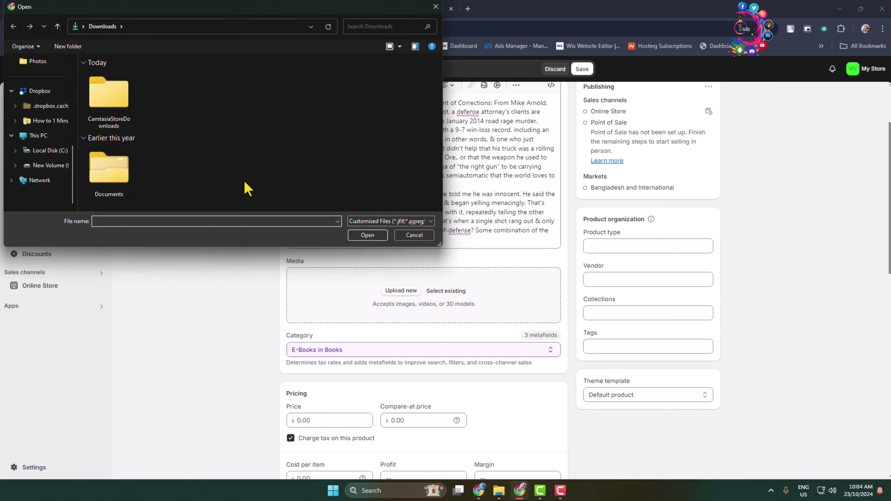
{"action": "left_click", "coordinate": [110, 94]}
{"action": "left_click", "coordinate": [368, 235]}
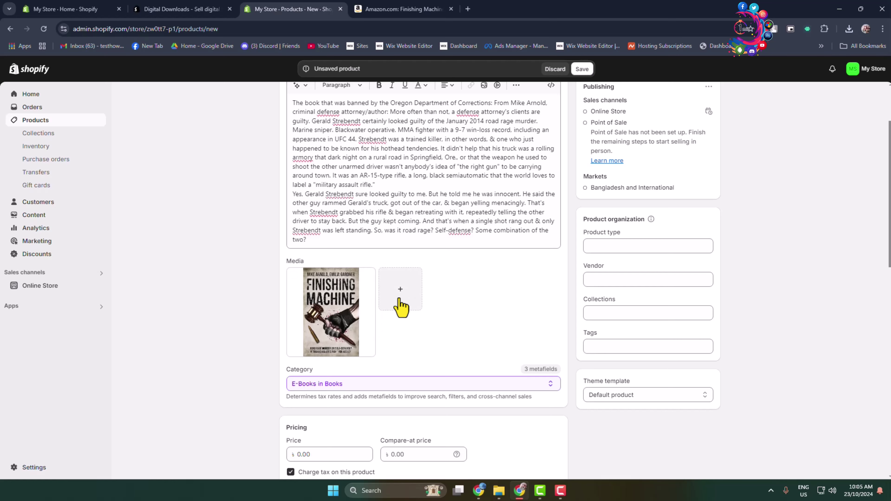
{"action": "scroll", "coordinate": [392, 302], "scroll_direction": "down", "scroll_amount": 4}
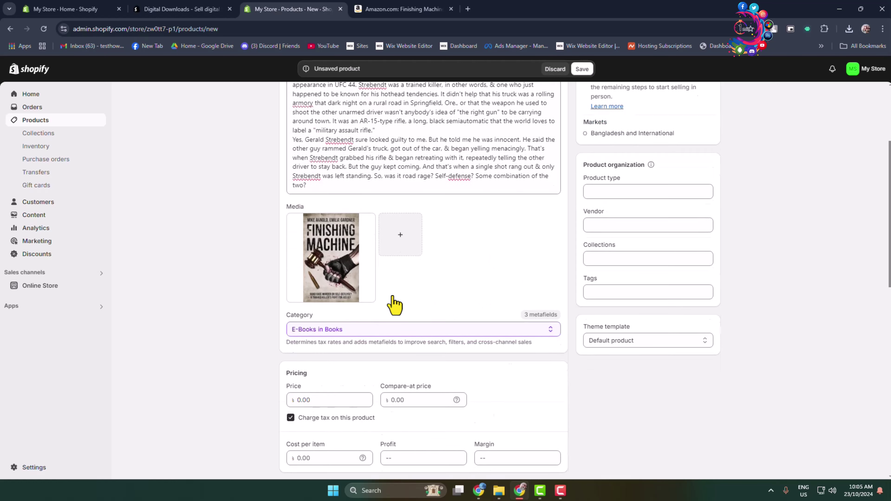
- Keep E-Books as the category and set price 12.98 with compare-at price 13.00
{"action": "left_click", "coordinate": [550, 247]}
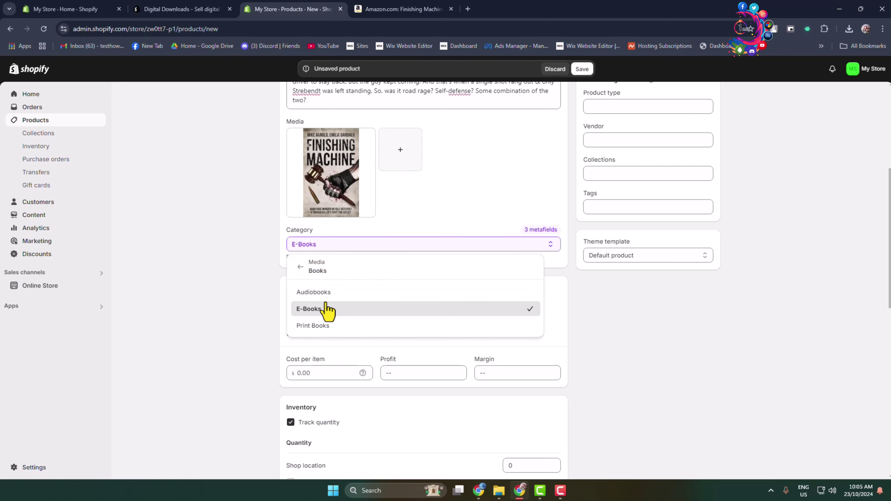
{"action": "left_click", "coordinate": [324, 310]}
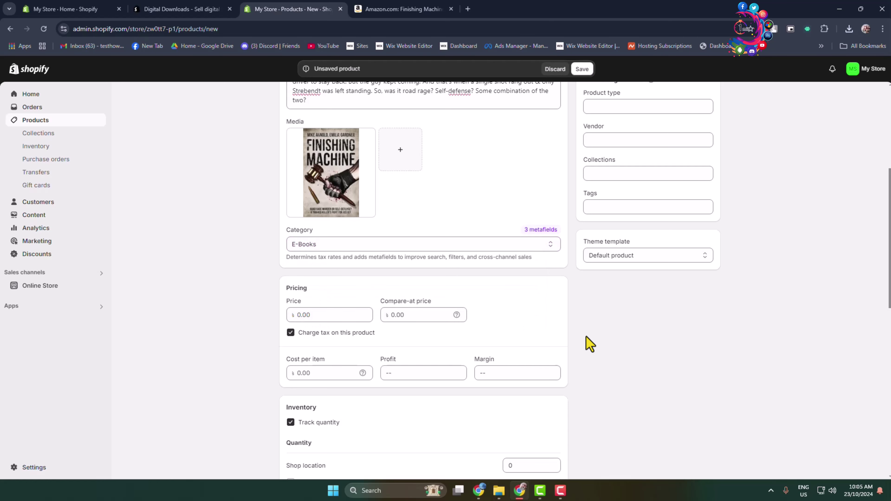
{"action": "left_click", "coordinate": [324, 315]}
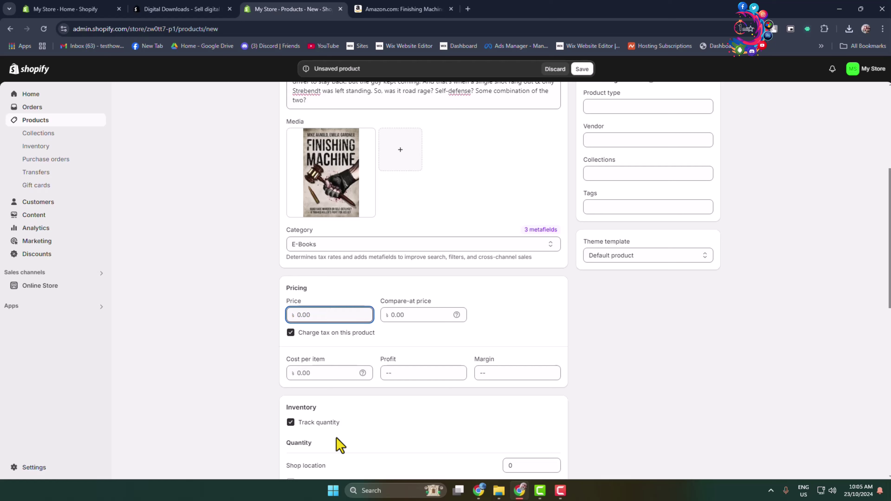
{"action": "type", "text": "12.98"}
{"action": "left_click", "coordinate": [429, 315]}
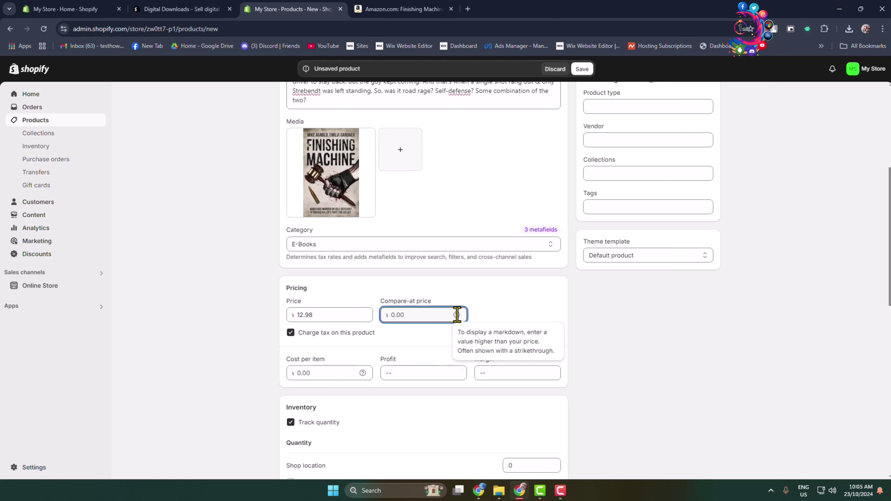
{"action": "mouse_move", "coordinate": [454, 314]}
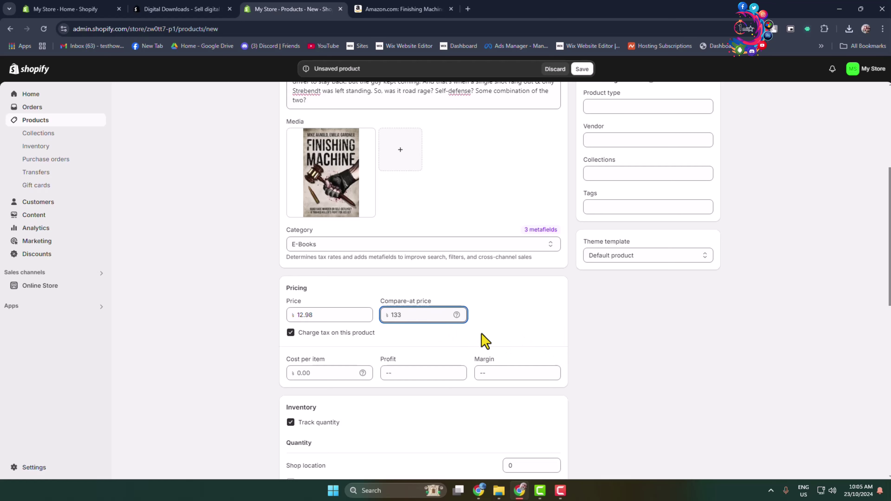
{"action": "key", "text": "BackSpace"}
{"action": "left_click", "coordinate": [620, 342]}
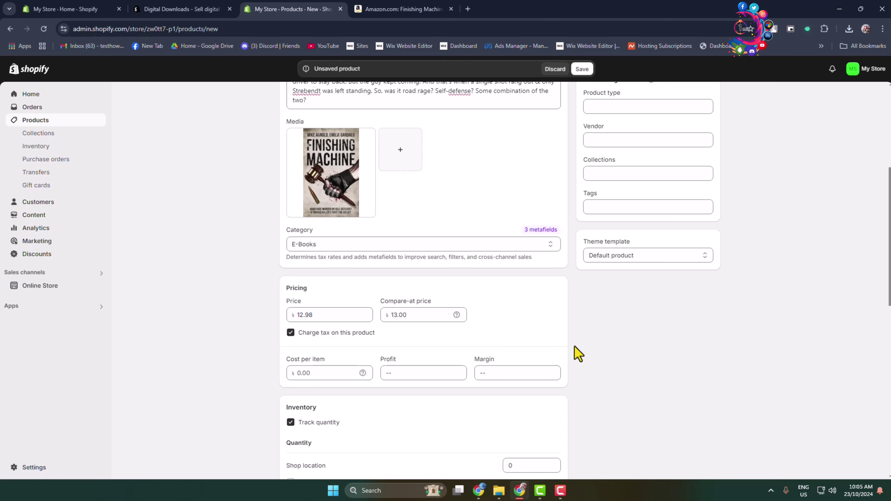
{"action": "scroll", "coordinate": [565, 295], "scroll_direction": "down", "scroll_amount": 2}
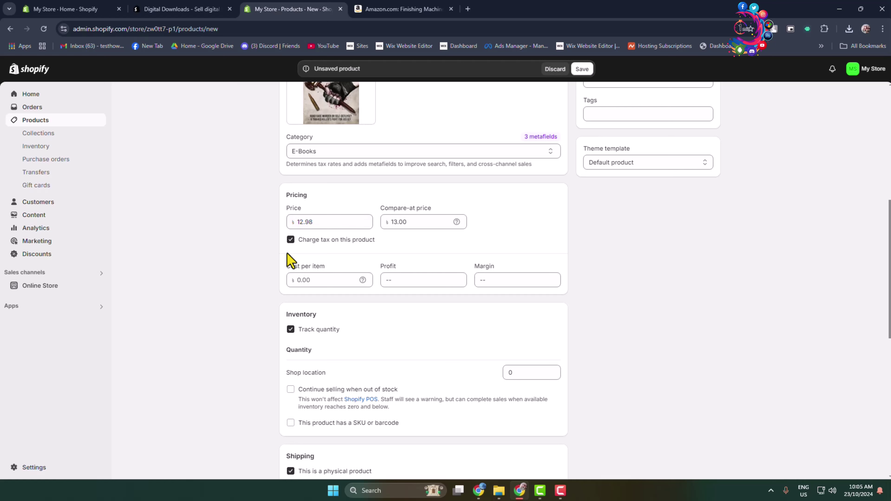
- Turn off tax charging and set the cost per item to 12.00
{"action": "left_click", "coordinate": [291, 240]}
{"action": "left_click", "coordinate": [324, 281]}
{"action": "type", "text": "12"}
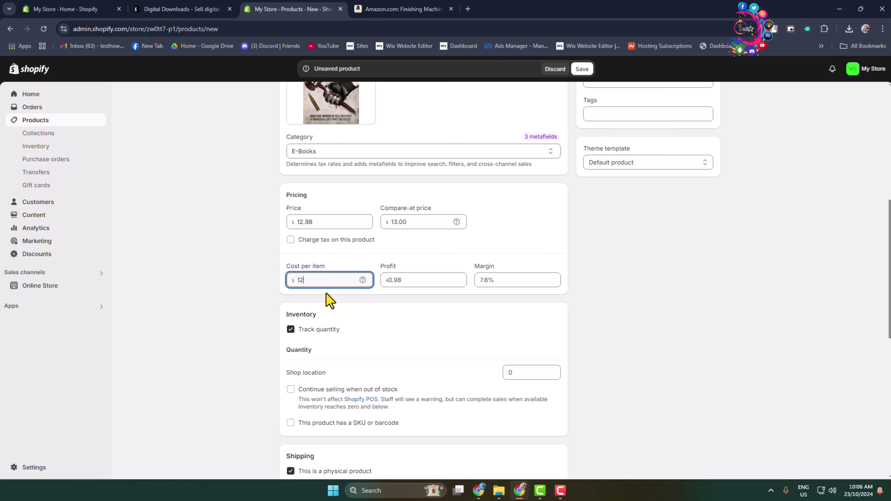
{"action": "left_click", "coordinate": [390, 280]}
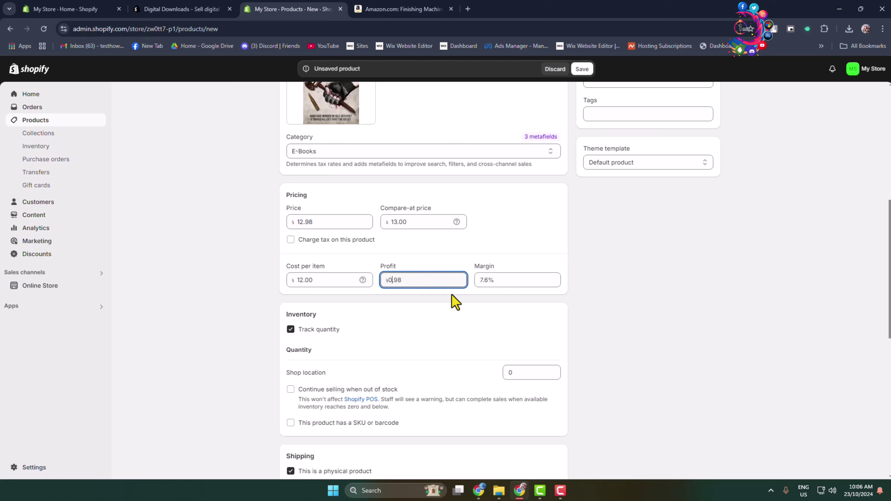
{"action": "left_click", "coordinate": [489, 280]}
{"action": "left_click", "coordinate": [653, 299]}
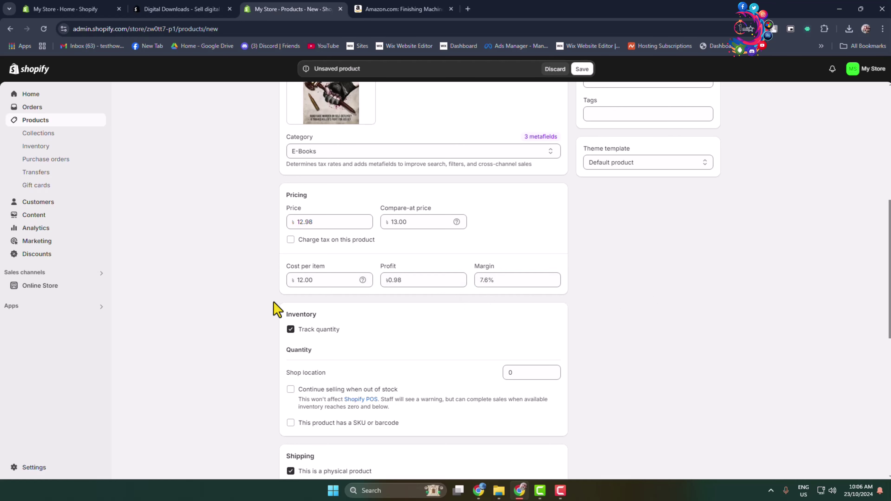
- Highlight the $12.00 cost, $0.98 profit and 7.6% margin values
{"action": "left_click_drag", "start_coordinate": [325, 280], "coordinate": [265, 280]}
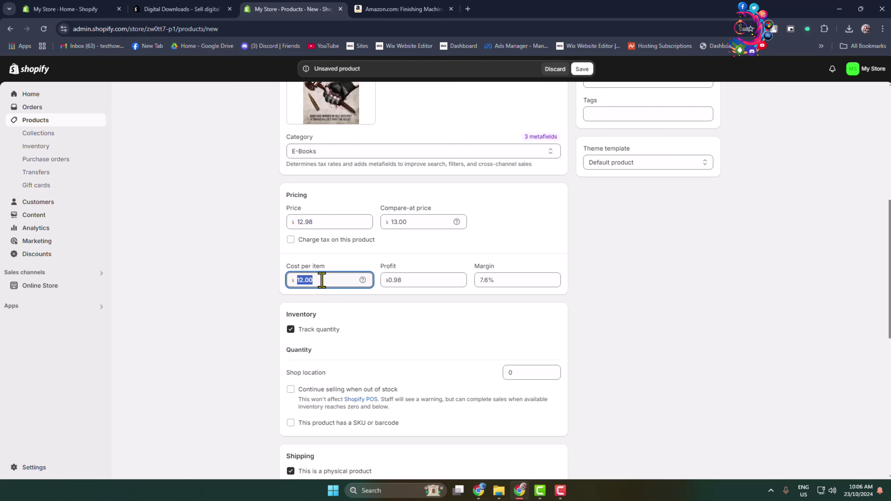
{"action": "left_click_drag", "start_coordinate": [442, 281], "coordinate": [390, 280]}
{"action": "left_click", "coordinate": [511, 281]}
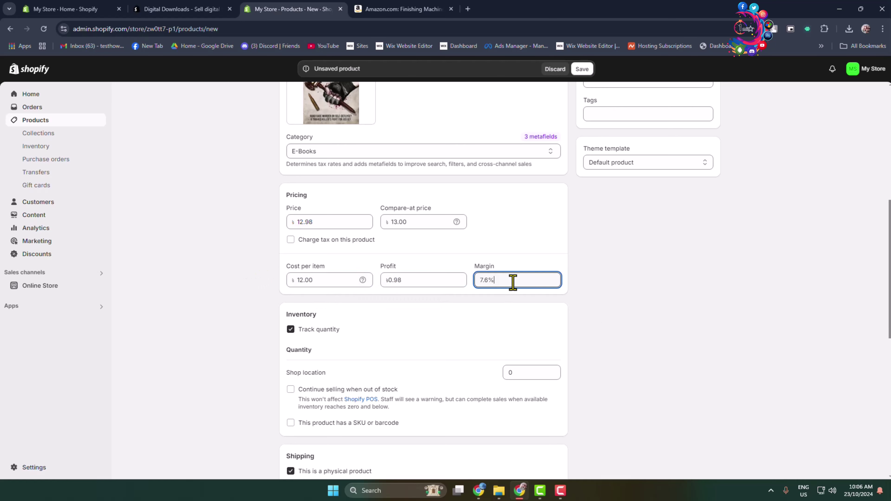
{"action": "left_click", "coordinate": [686, 349]}
{"action": "scroll", "coordinate": [647, 368], "scroll_direction": "down", "scroll_amount": 5}
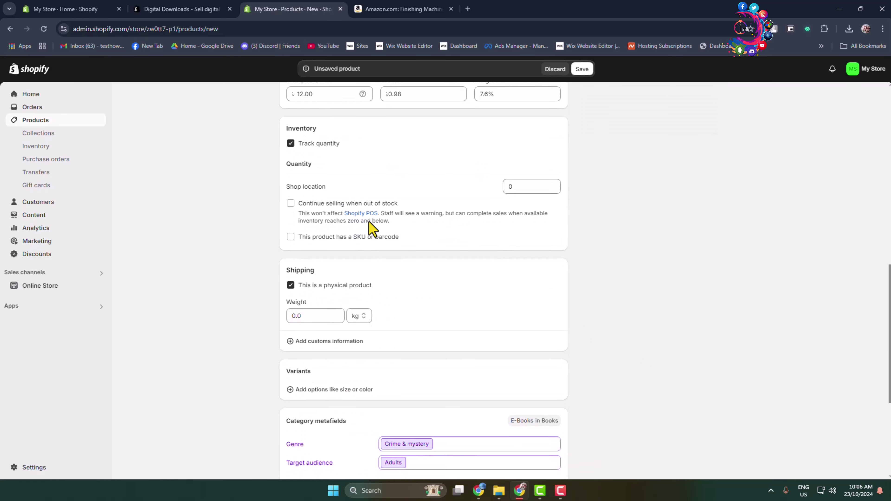
{"action": "scroll", "coordinate": [370, 225], "scroll_direction": "up", "scroll_amount": 1}
- Uncheck Track quantity under Inventory and 'This is a physical product' under Shipping
{"action": "left_click", "coordinate": [291, 190]}
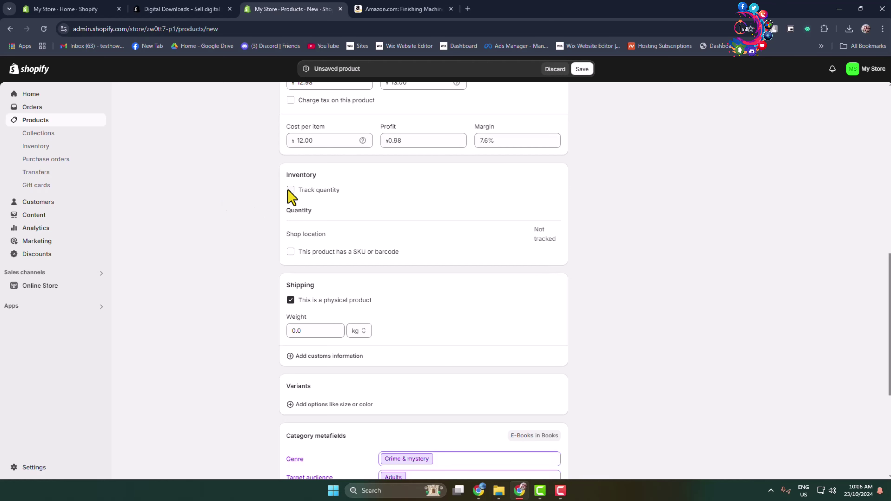
{"action": "scroll", "coordinate": [467, 249], "scroll_direction": "down", "scroll_amount": 2}
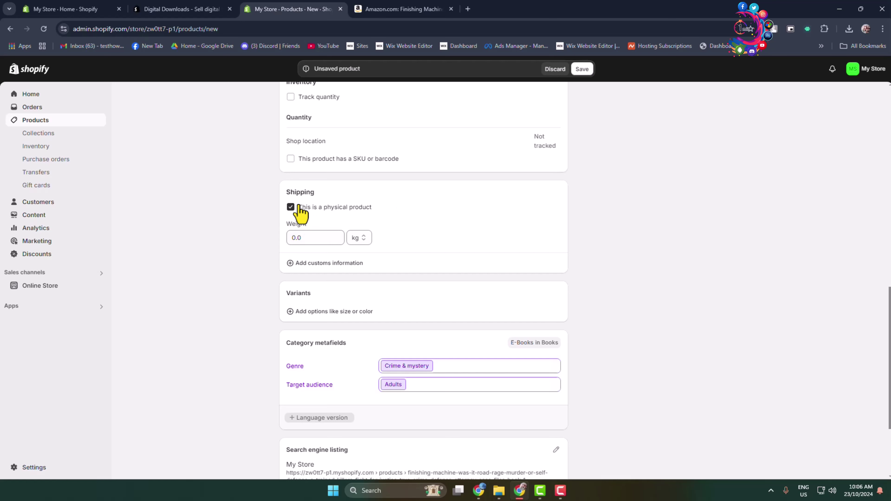
{"action": "left_click", "coordinate": [290, 207]}
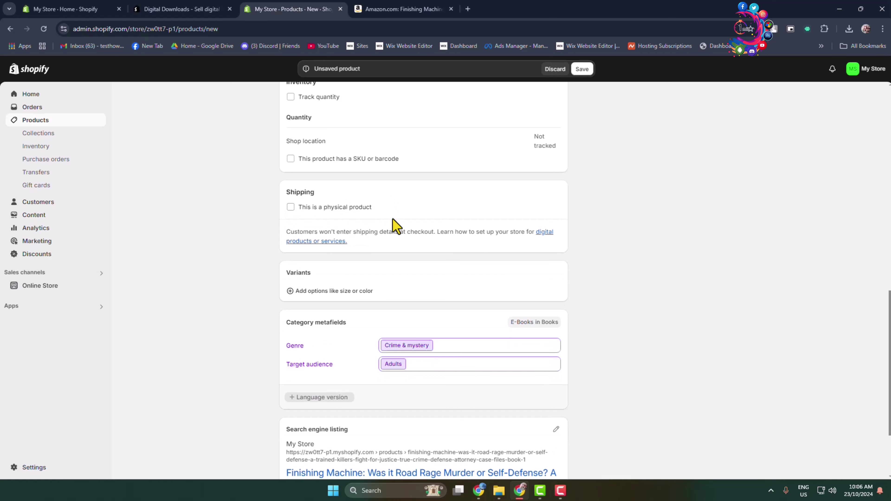
{"action": "scroll", "coordinate": [394, 227], "scroll_direction": "down", "scroll_amount": 3}
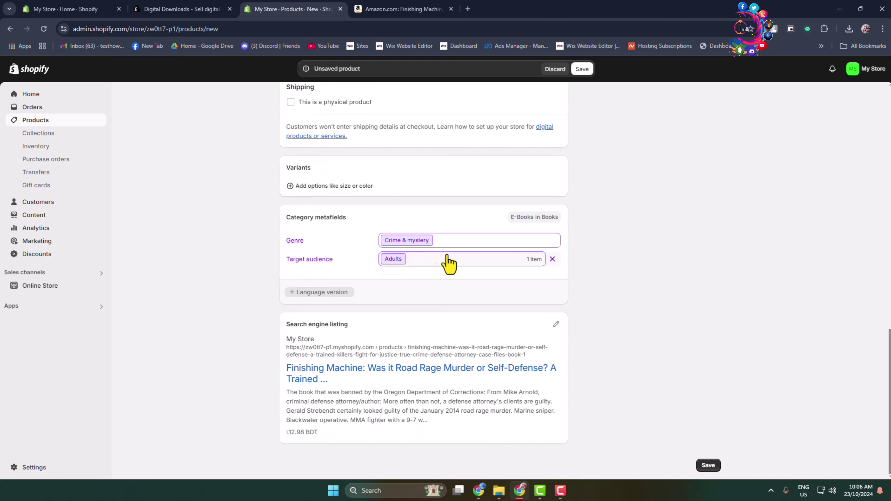
{"action": "left_click", "coordinate": [466, 242]}
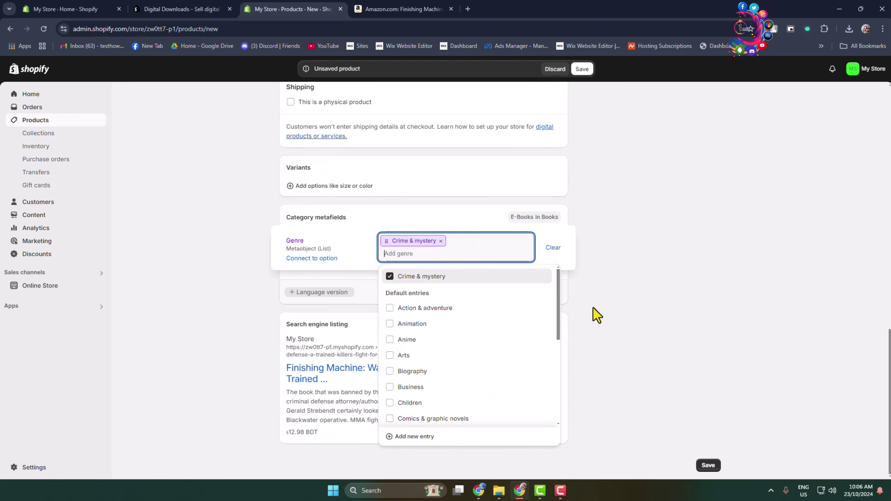
{"action": "left_click", "coordinate": [595, 318]}
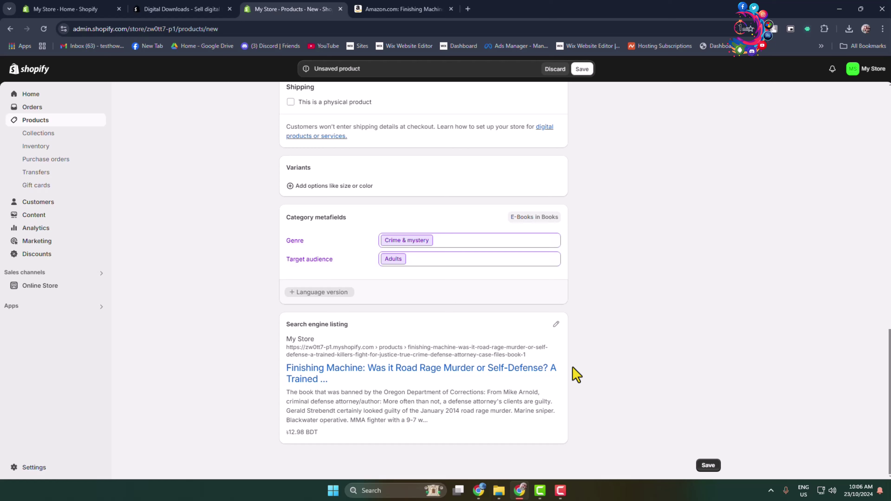
{"action": "scroll", "coordinate": [614, 346], "scroll_direction": "up", "scroll_amount": 15}
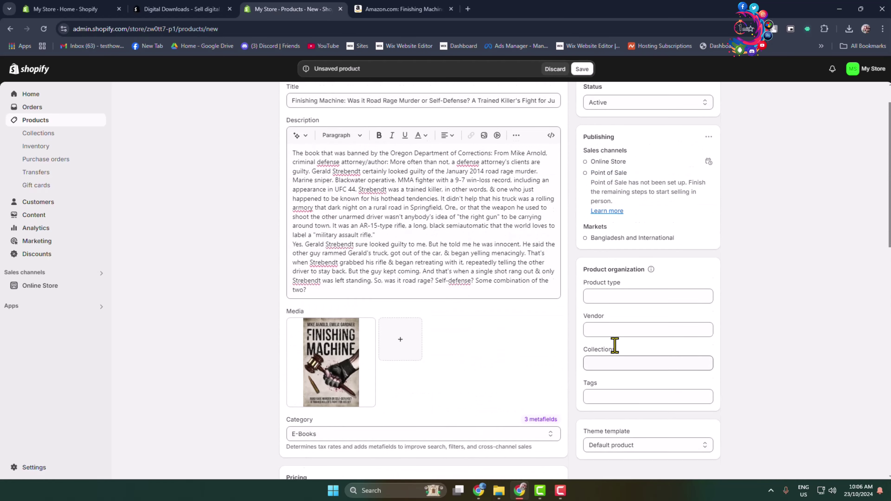
- Enter 'ebook' as the product type, then move on to the vendor and collection fields
{"action": "scroll", "coordinate": [614, 346], "scroll_direction": "up", "scroll_amount": 2}
{"action": "scroll", "coordinate": [617, 342], "scroll_direction": "down", "scroll_amount": 3}
{"action": "left_click", "coordinate": [608, 246]}
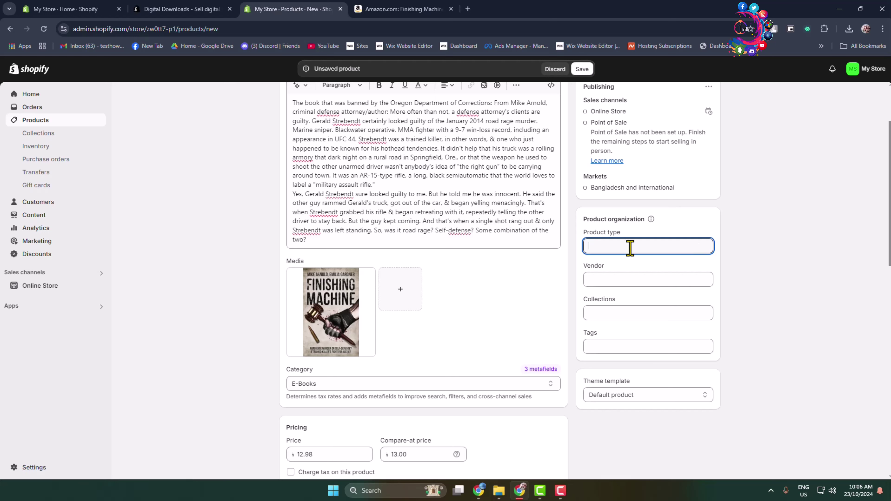
{"action": "type", "text": "eboook"}
{"action": "key", "text": "BackSpace"}
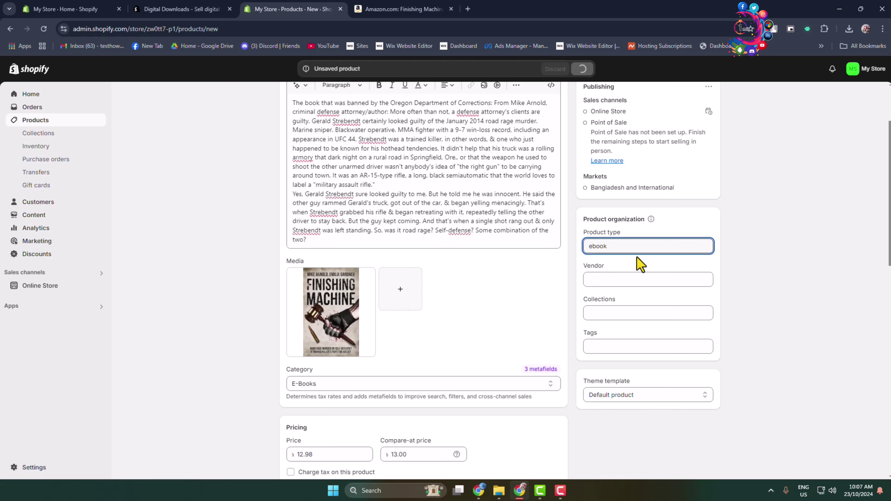
{"action": "left_click", "coordinate": [616, 279]}
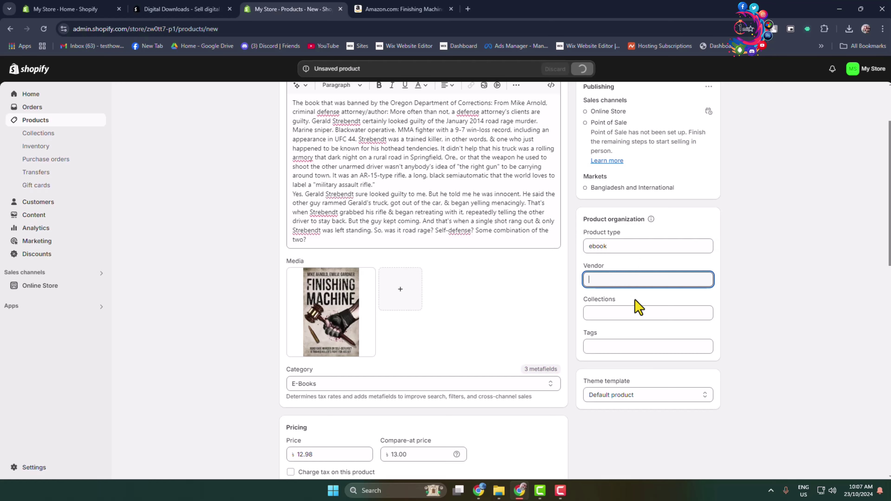
{"action": "left_click", "coordinate": [627, 311]}
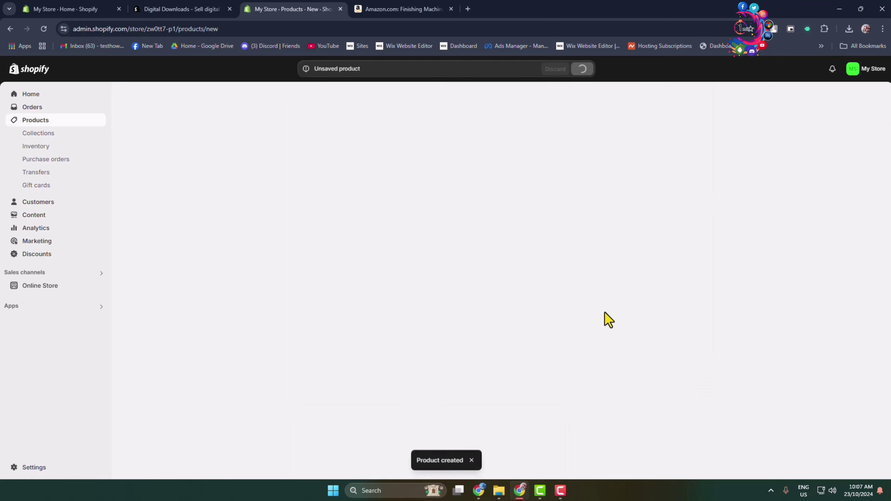
- Add 'ebook' as a product tag
{"action": "scroll", "coordinate": [593, 337], "scroll_direction": "down", "scroll_amount": 8}
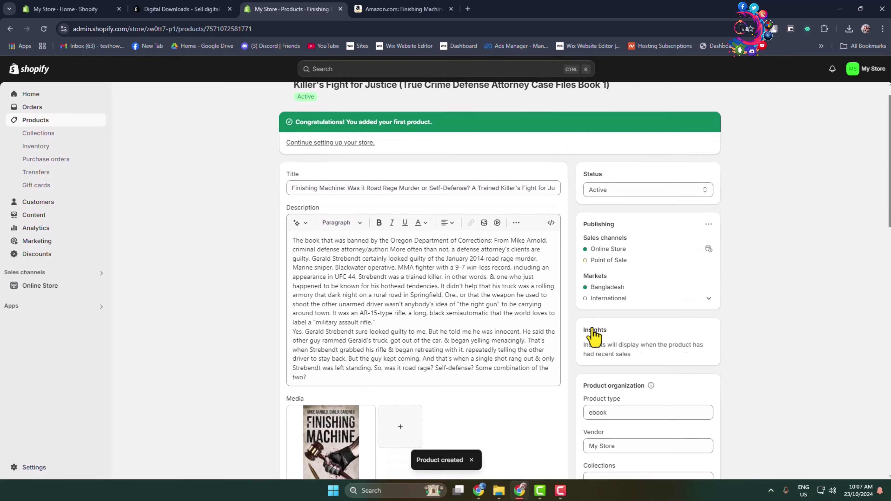
{"action": "scroll", "coordinate": [593, 336], "scroll_direction": "up", "scroll_amount": 3}
{"action": "left_click", "coordinate": [603, 318]}
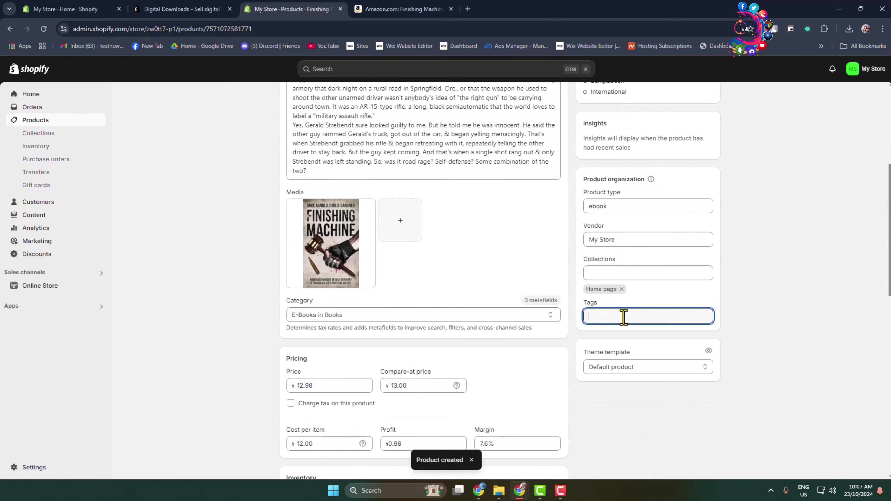
{"action": "type", "text": "eb"}
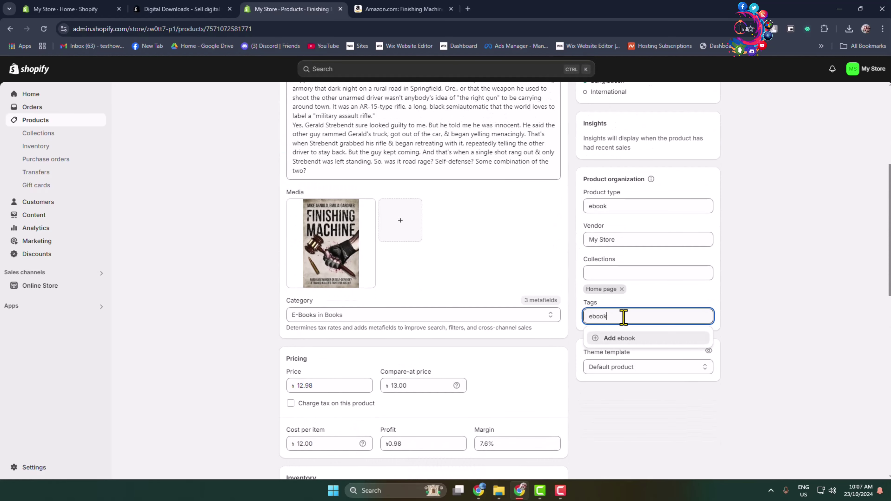
{"action": "type", "text": "ook"}
{"action": "key", "text": "Return"}
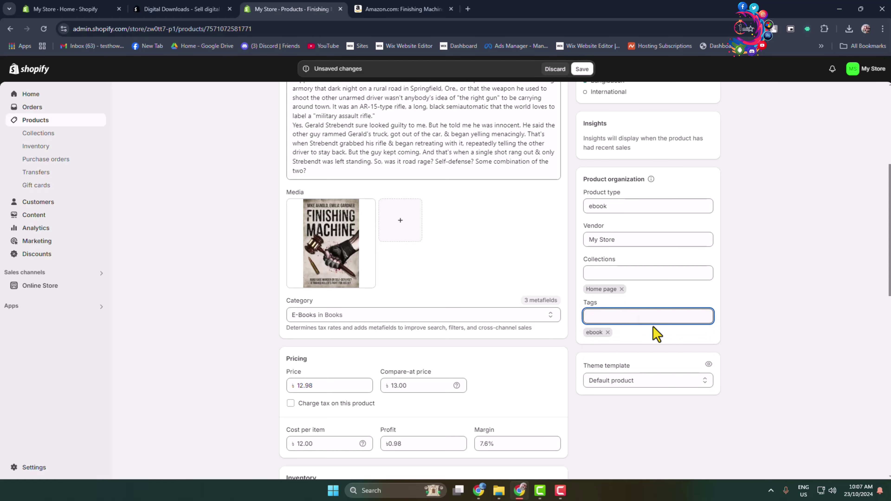
- Keep the Default product theme template and the Active product status
{"action": "scroll", "coordinate": [717, 396], "scroll_direction": "down", "scroll_amount": 3}
{"action": "left_click", "coordinate": [659, 289]}
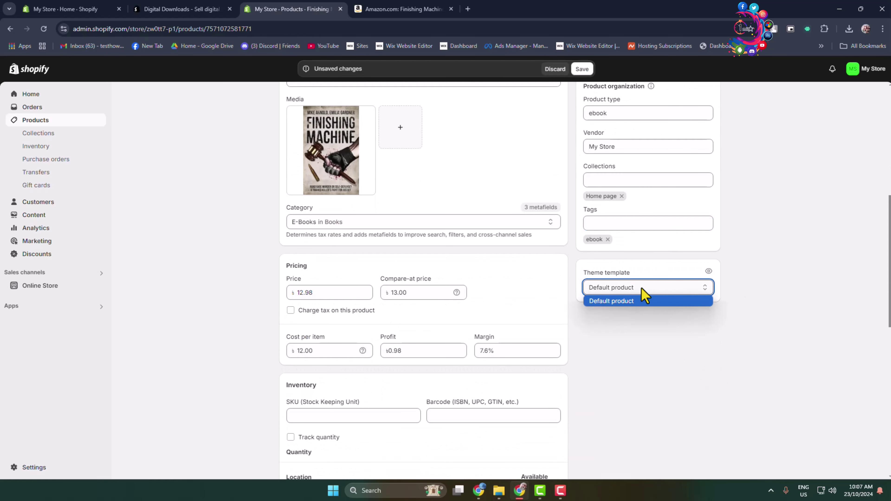
{"action": "left_click", "coordinate": [723, 301]}
{"action": "scroll", "coordinate": [740, 386], "scroll_direction": "up", "scroll_amount": 8}
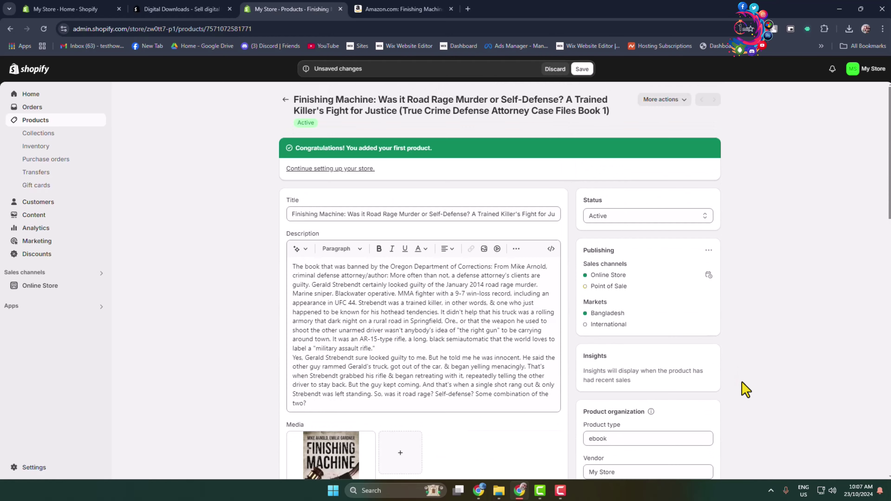
{"action": "left_click", "coordinate": [616, 215]}
{"action": "left_click", "coordinate": [596, 232]}
- Save the product changes and return to the top of the page
{"action": "scroll", "coordinate": [670, 273], "scroll_direction": "down", "scroll_amount": 20}
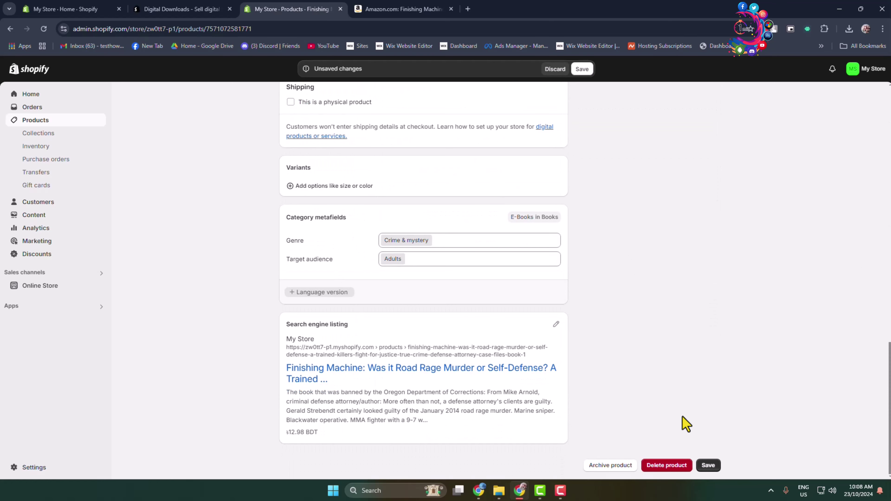
{"action": "left_click", "coordinate": [706, 466]}
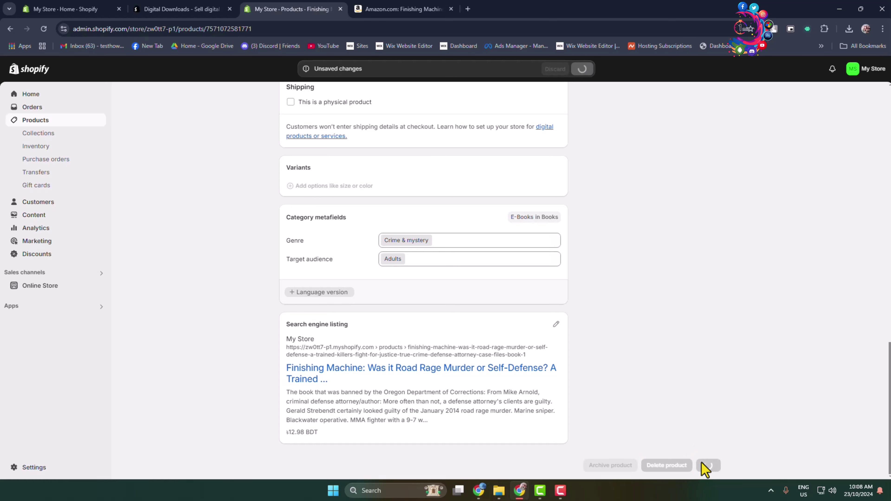
{"action": "scroll", "coordinate": [693, 412], "scroll_direction": "up", "scroll_amount": 20}
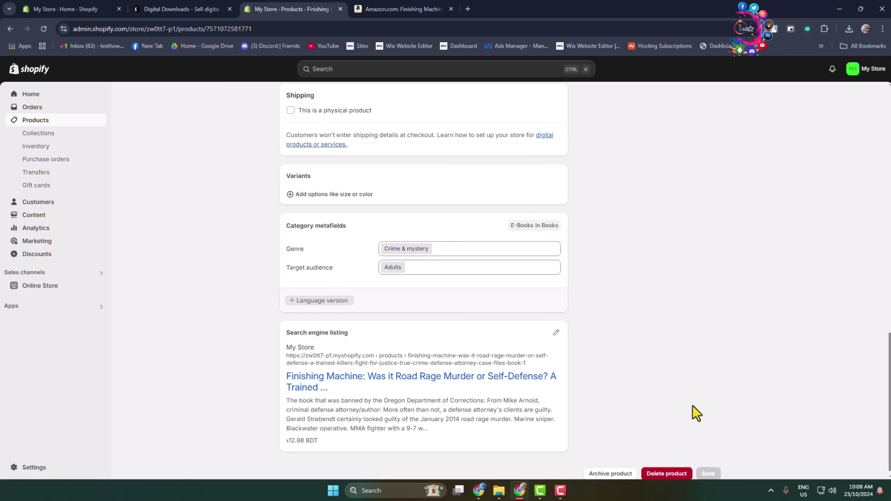
{"action": "scroll", "coordinate": [697, 409], "scroll_direction": "up", "scroll_amount": 1}
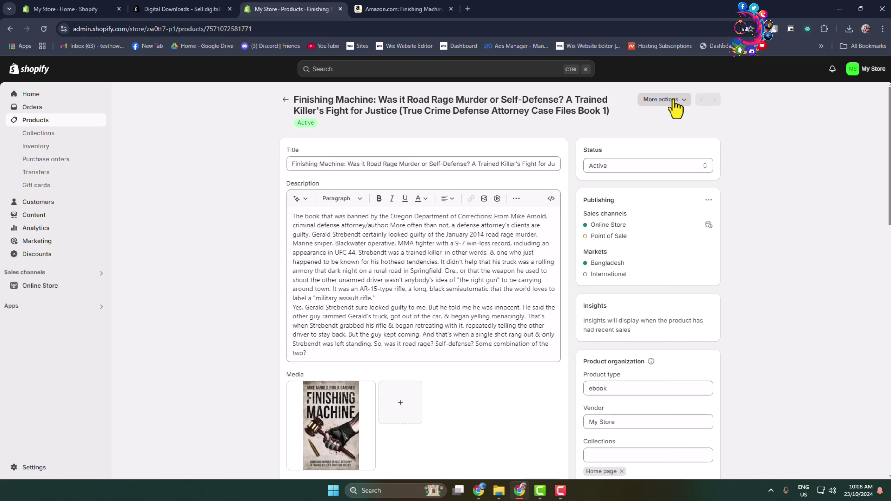
- Choose Add digital file from More actions on the Finishing Machine product to open Digital Downloads
{"action": "left_click", "coordinate": [684, 101]}
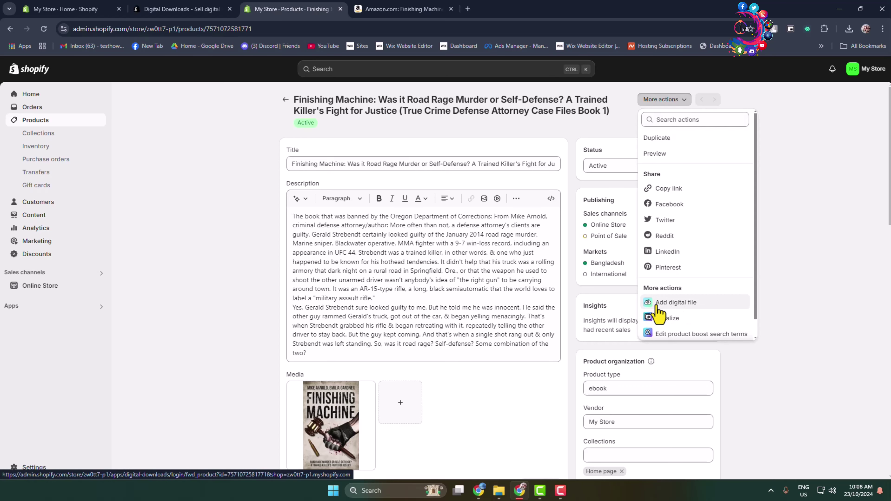
{"action": "left_click", "coordinate": [687, 307]}
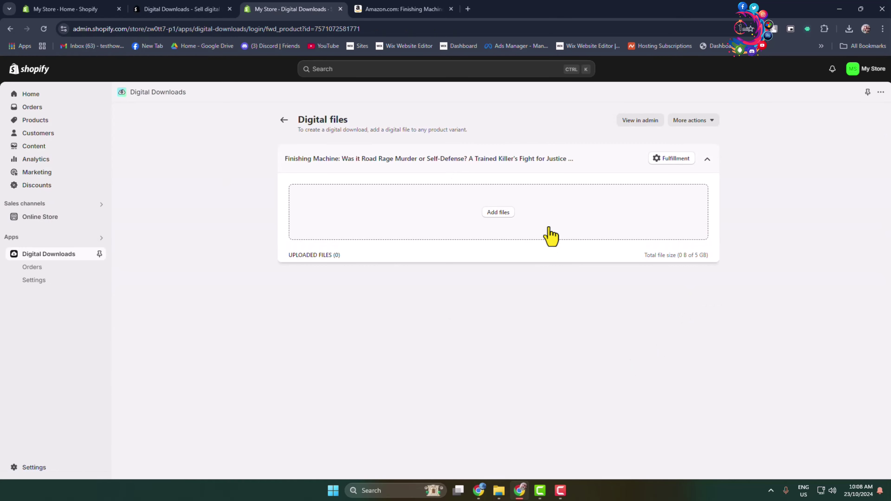
- Upload Booklets-PDF1.pdf from New Volume (F:) > Documents as the product's digital file
{"action": "left_click", "coordinate": [498, 212]}
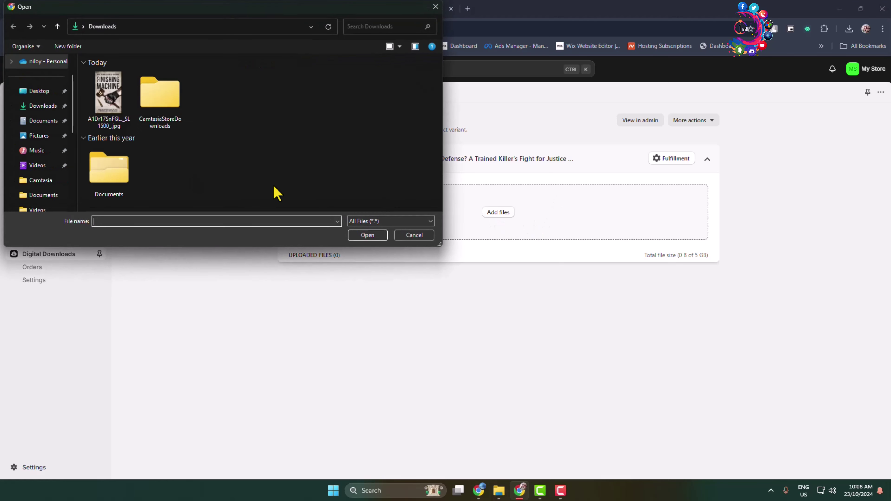
{"action": "scroll", "coordinate": [38, 191], "scroll_direction": "down", "scroll_amount": 5}
{"action": "left_click", "coordinate": [45, 167]}
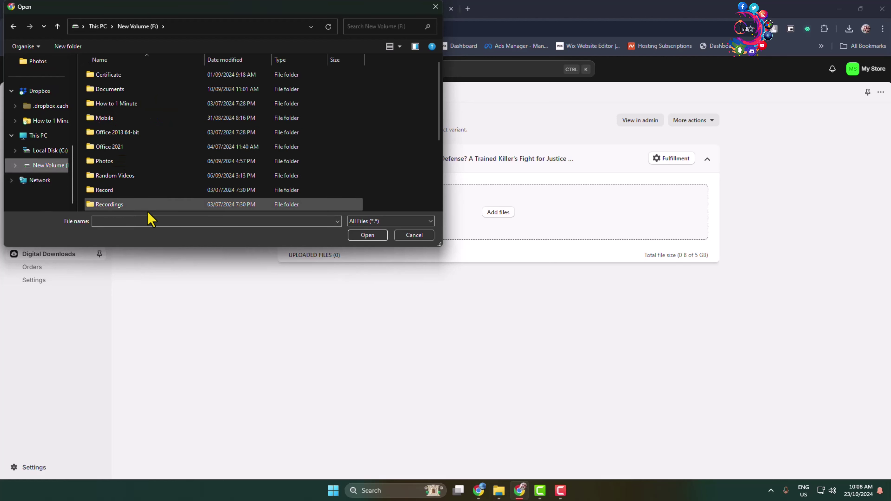
{"action": "double_click", "coordinate": [123, 92]}
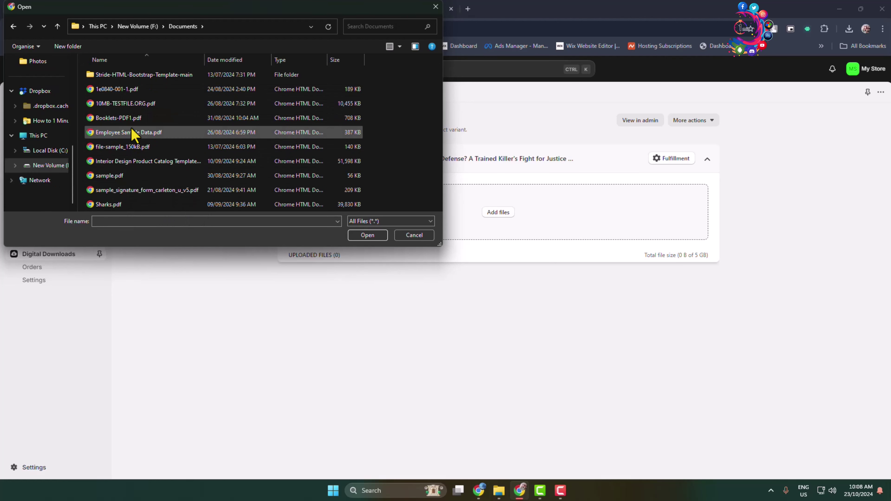
{"action": "double_click", "coordinate": [132, 118]}
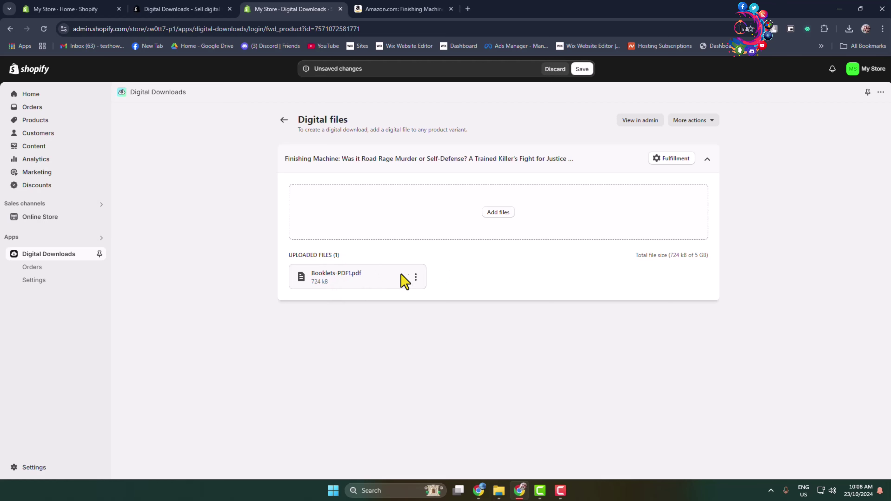
- Save the attached Booklets-PDF1.pdf, then return to the Digital Downloads list showing Finishing Machine with 1 file
{"action": "left_click", "coordinate": [415, 278]}
{"action": "left_click", "coordinate": [479, 323]}
{"action": "left_click", "coordinate": [284, 120]}
{"action": "left_click", "coordinate": [524, 294]}
{"action": "left_click", "coordinate": [588, 71]}
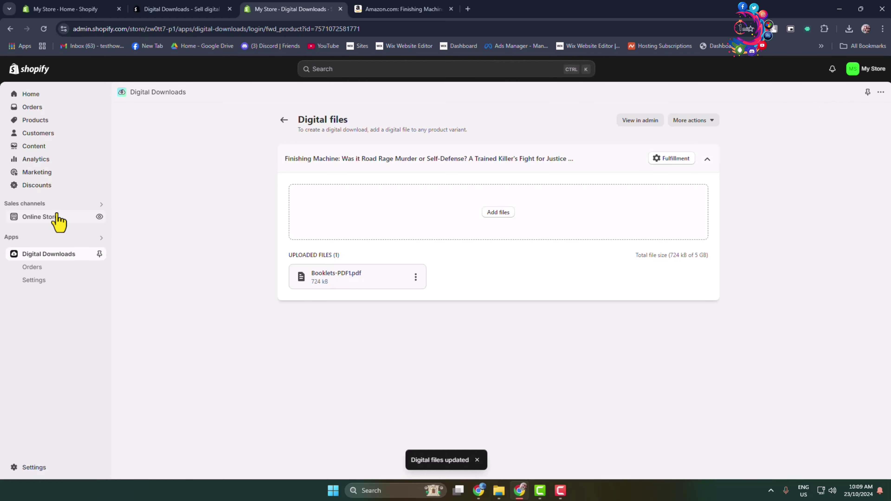
{"action": "left_click", "coordinate": [284, 119]}
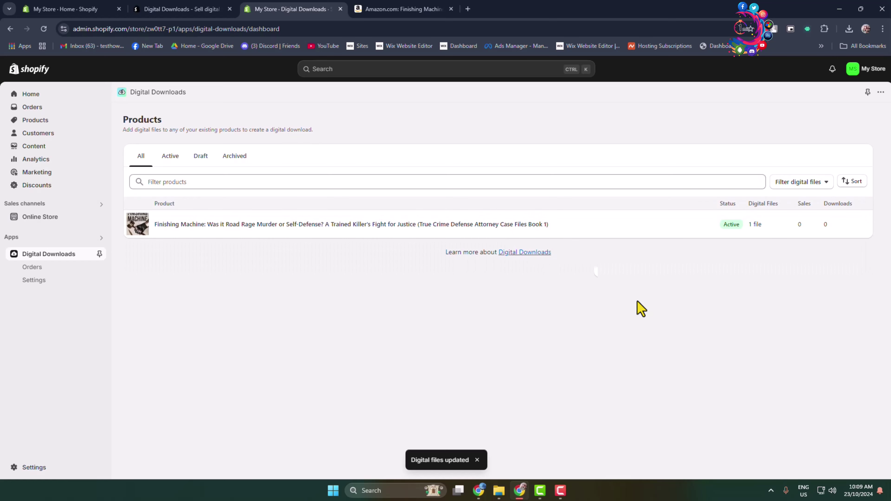
- Open the Finishing Machine preview link in a Chrome incognito window to check its storefront page
{"action": "left_click", "coordinate": [43, 123]}
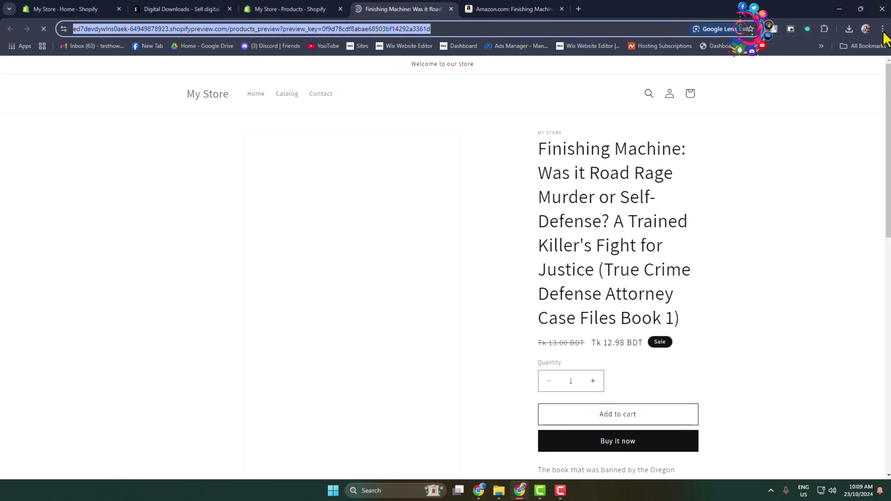
{"action": "left_click", "coordinate": [883, 29]}
{"action": "left_click", "coordinate": [832, 73]}
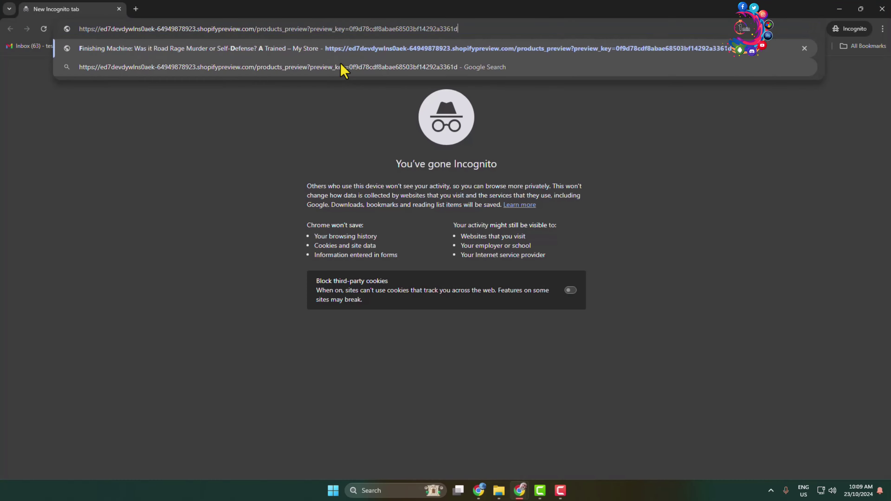
{"action": "key", "text": "Return"}
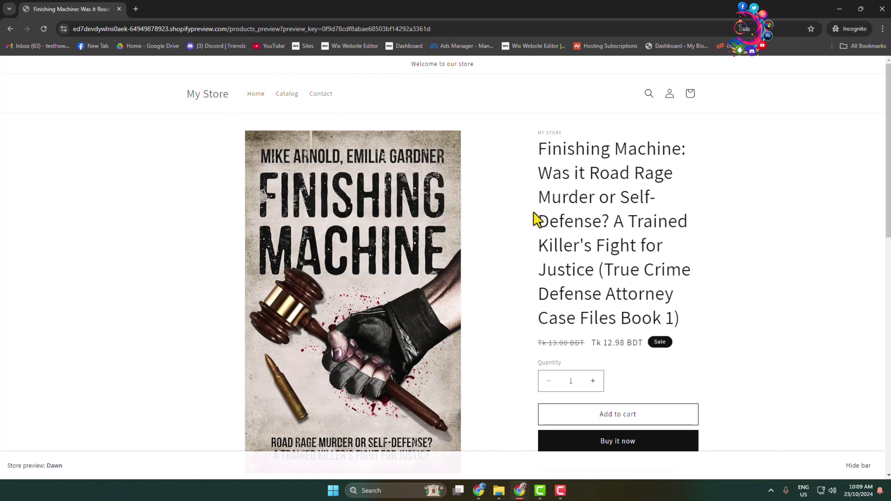
{"action": "scroll", "coordinate": [563, 233], "scroll_direction": "down", "scroll_amount": 5}
{"action": "scroll", "coordinate": [561, 365], "scroll_direction": "up", "scroll_amount": 4}
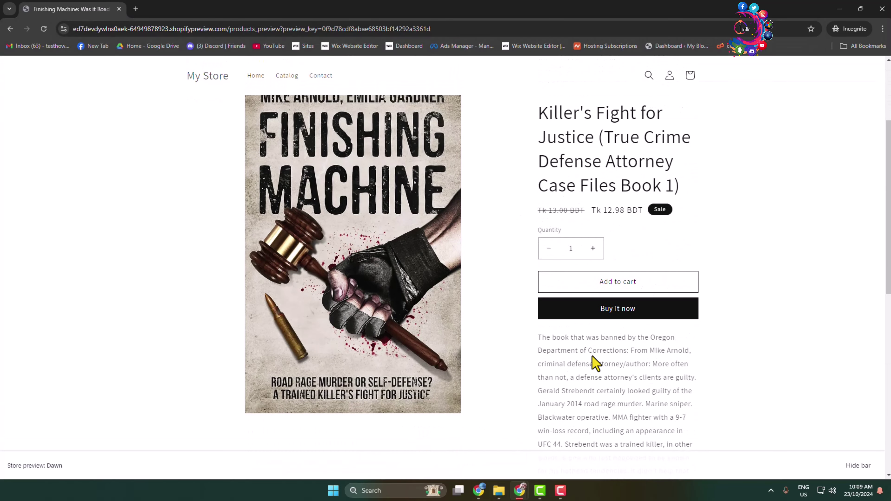
{"action": "left_click", "coordinate": [616, 315]}
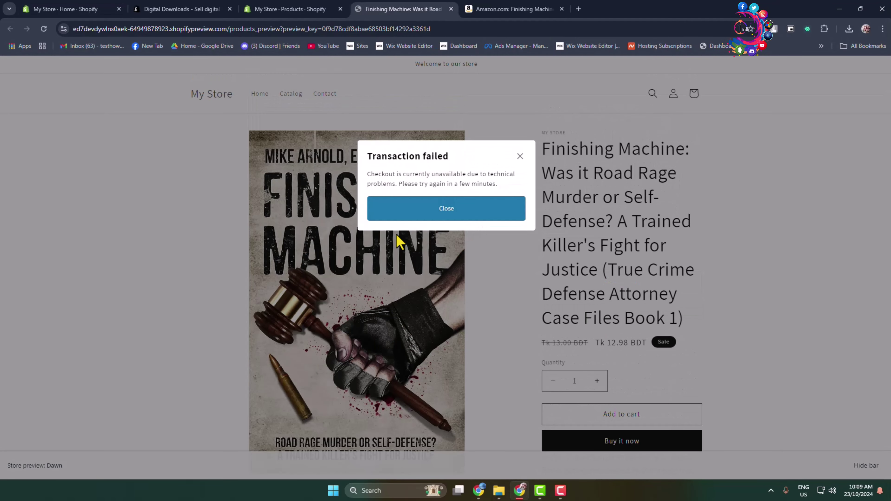
{"action": "left_click_drag", "start_coordinate": [508, 180], "coordinate": [421, 178]}
{"action": "left_click", "coordinate": [417, 165]}
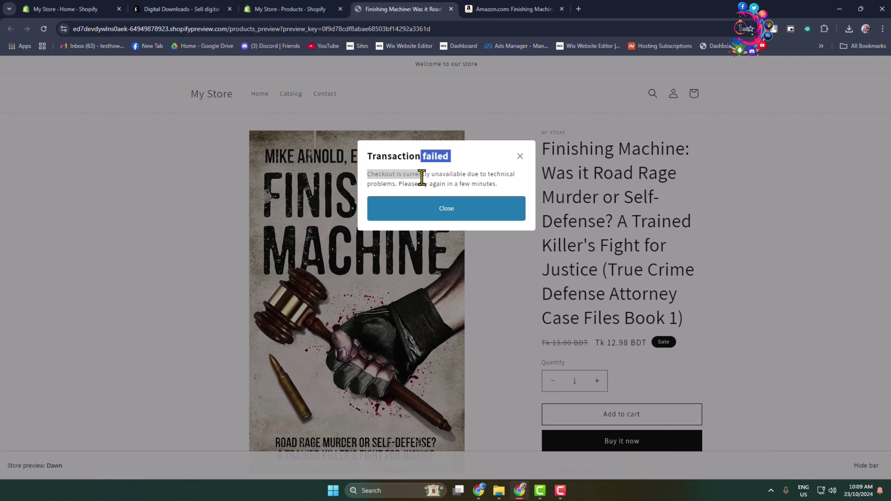
{"action": "left_click_drag", "start_coordinate": [498, 184], "coordinate": [434, 183]}
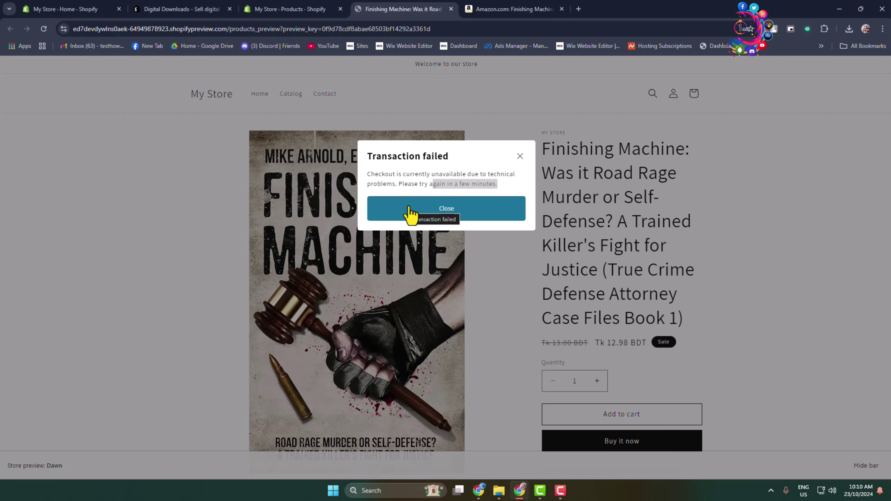
{"action": "left_click", "coordinate": [433, 180]}
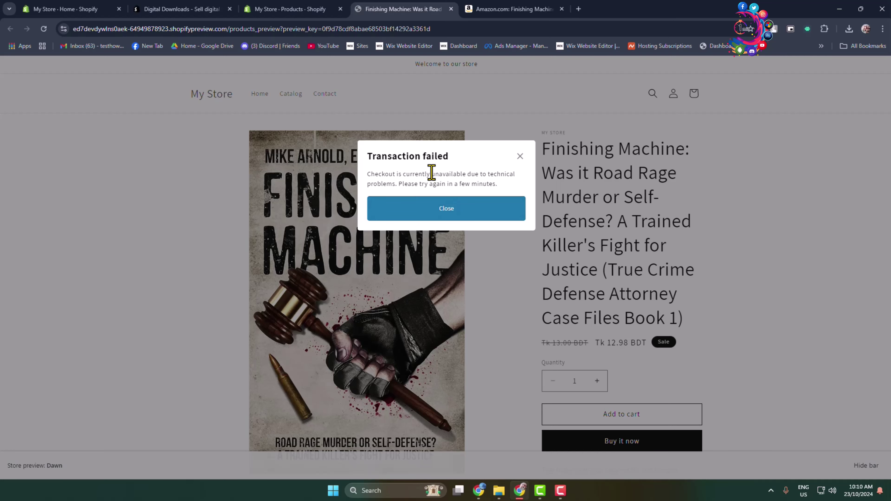
{"action": "left_click", "coordinate": [520, 156]}
{"action": "scroll", "coordinate": [672, 233], "scroll_direction": "down", "scroll_amount": 5}
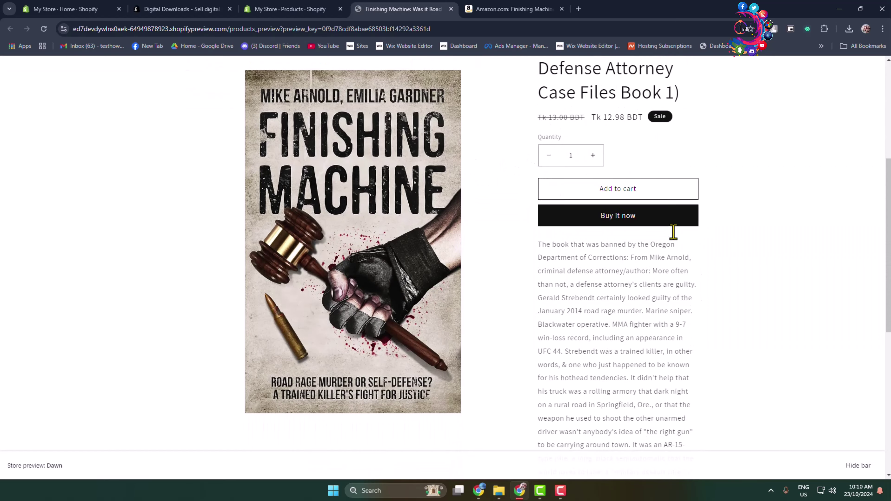
{"action": "scroll", "coordinate": [673, 228], "scroll_direction": "up", "scroll_amount": 3}
{"action": "scroll", "coordinate": [675, 223], "scroll_direction": "up", "scroll_amount": 3}
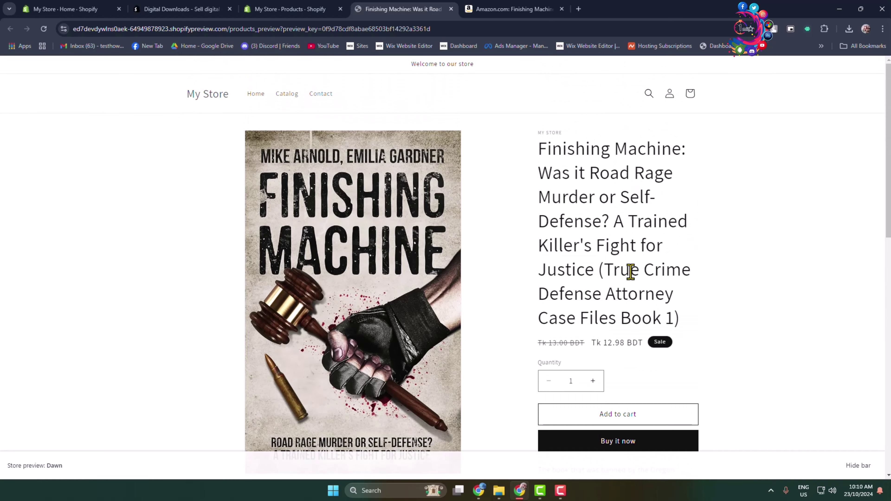
{"action": "scroll", "coordinate": [601, 266], "scroll_direction": "down", "scroll_amount": 15}
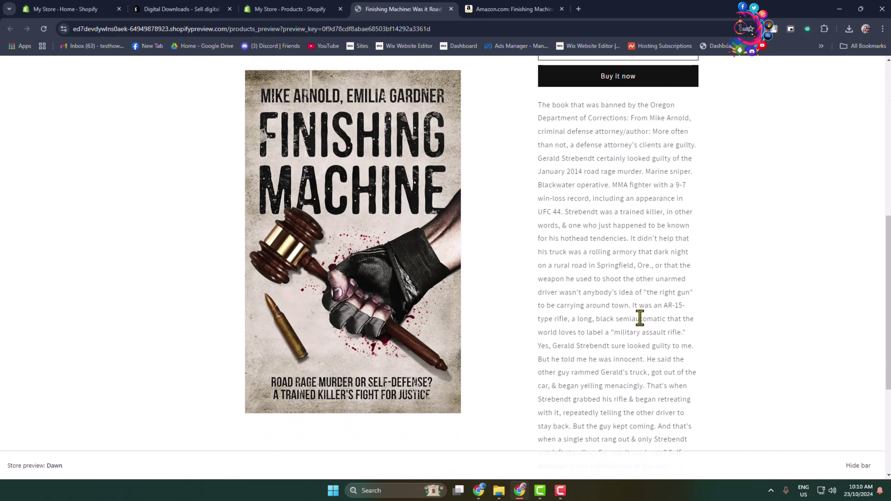